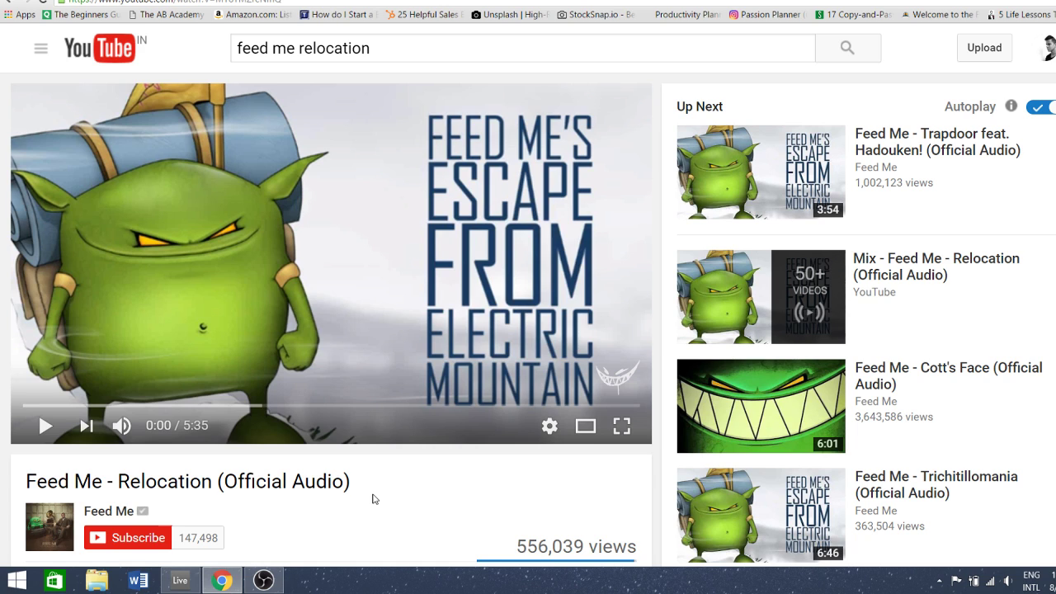
- Play Feed Me's 'Relocation' on YouTube as a reference, lower the volume, and pause at 0:12
click(235, 337)
key(XF86AudioLowerVolume)
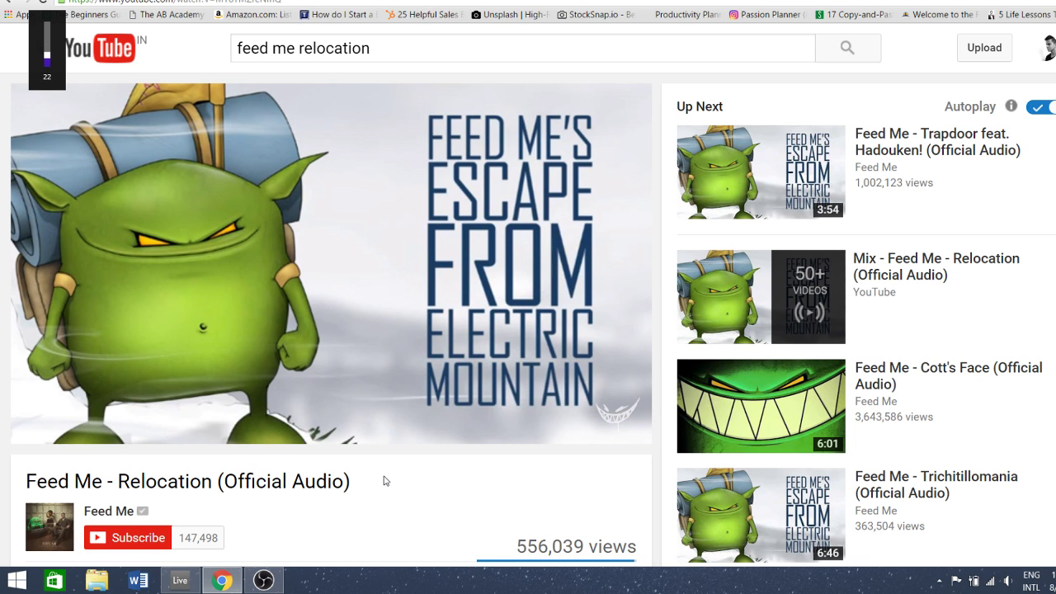
mouse_move(292, 335)
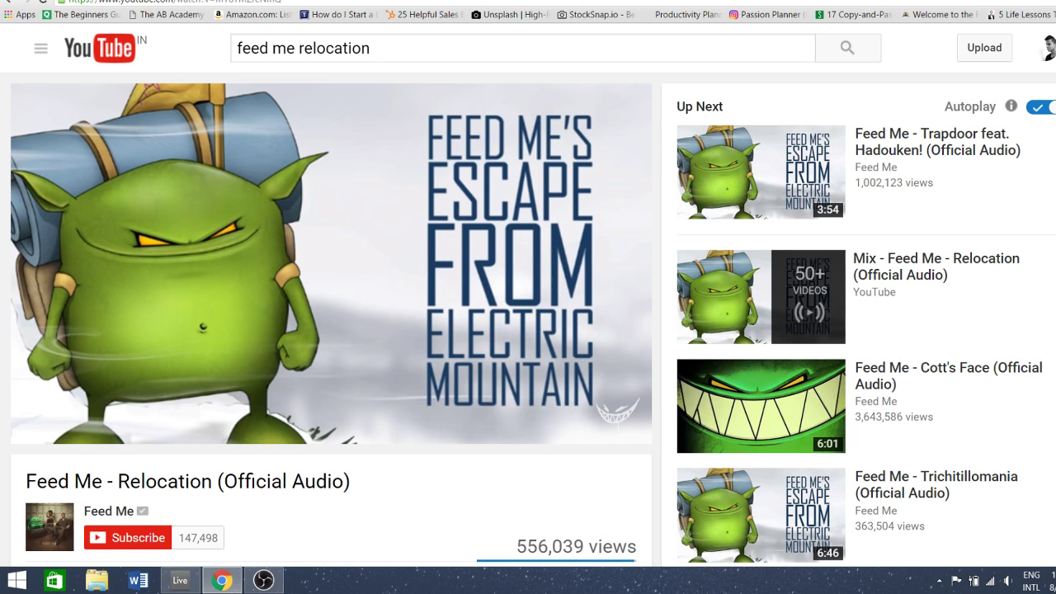
mouse_move(253, 320)
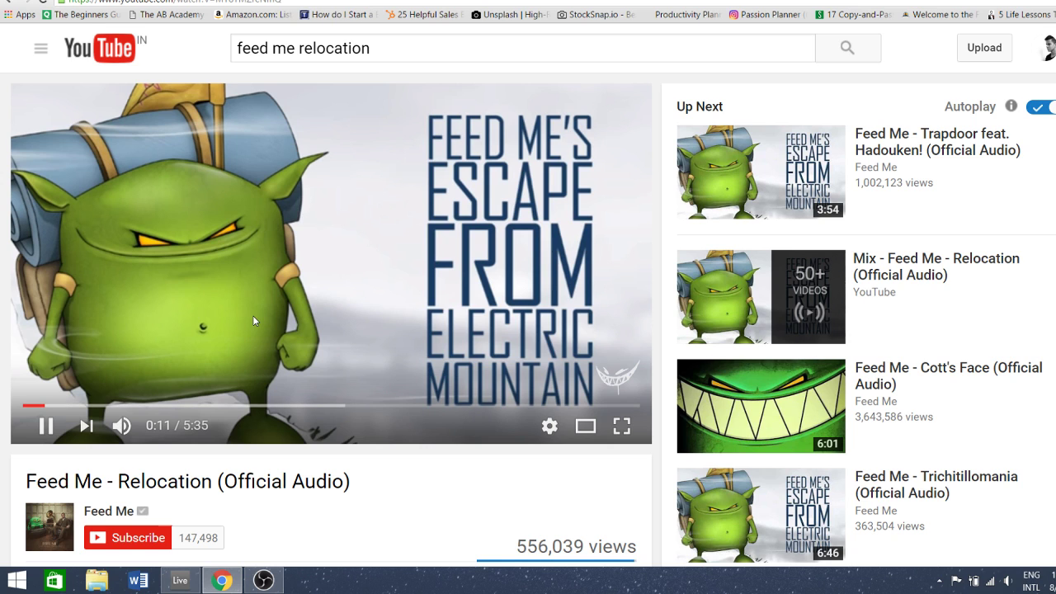
click(252, 315)
- Play the Massive track's clip in Live, check the synth window, then view the melody notes
click(182, 581)
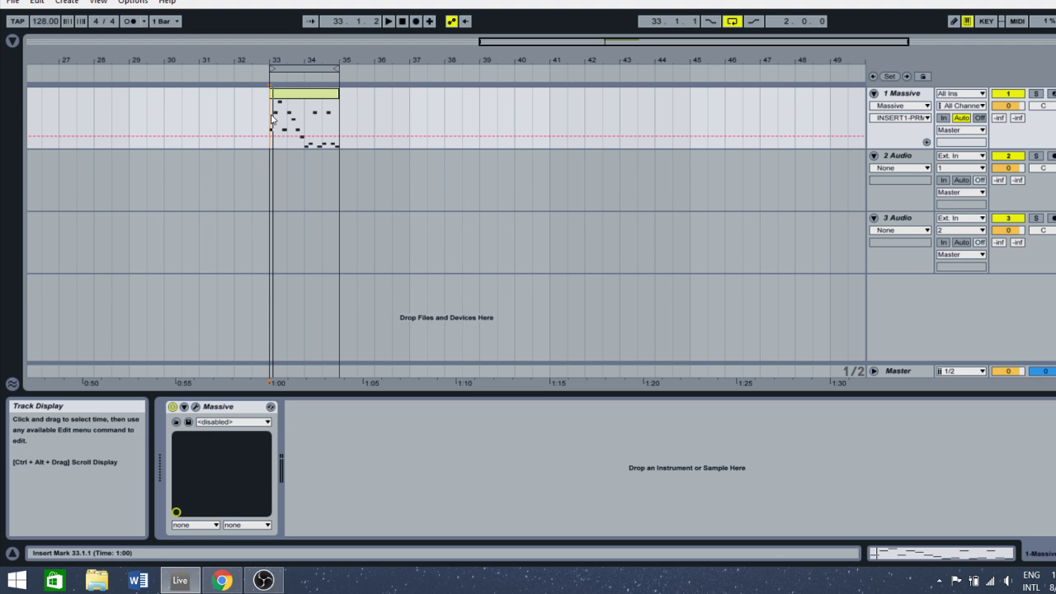
key(space)
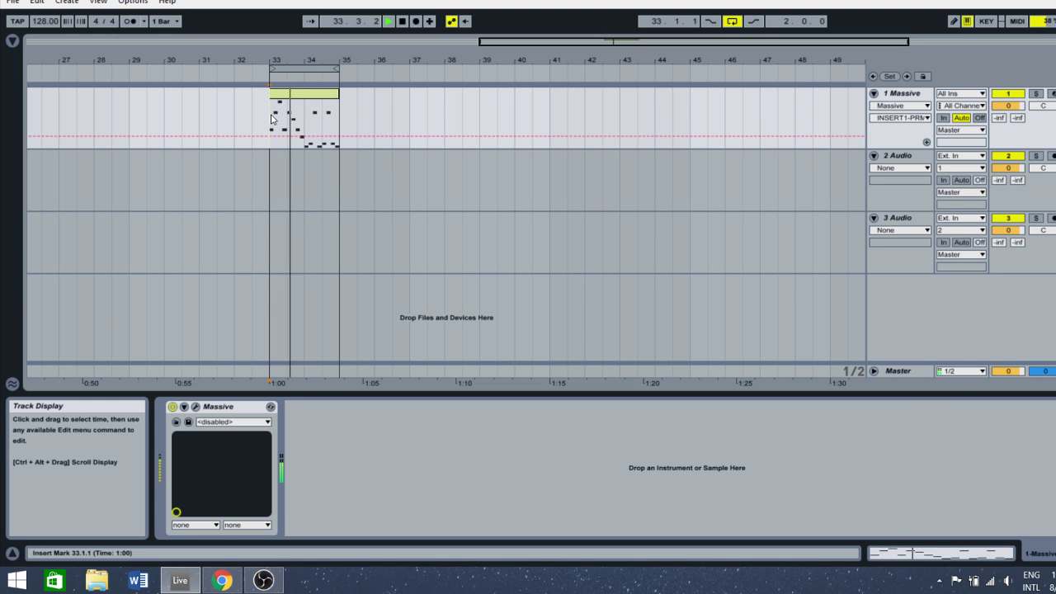
click(196, 408)
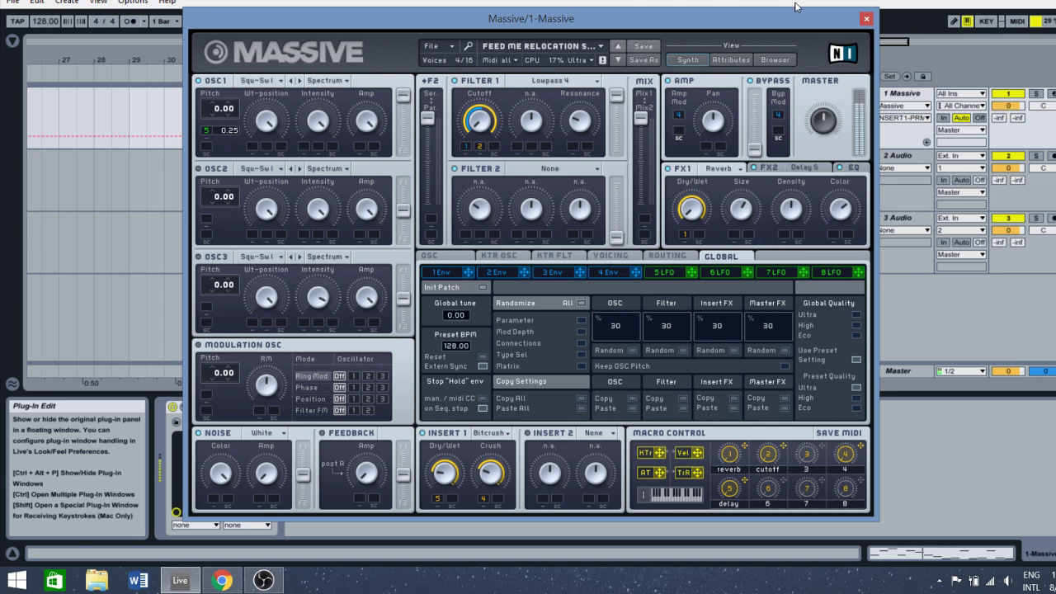
click(865, 19)
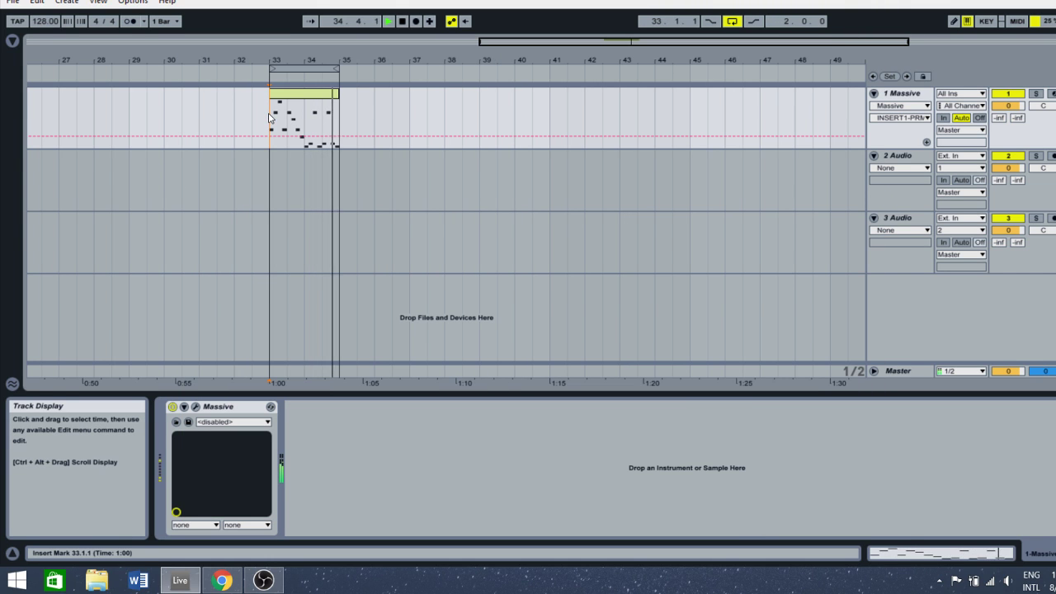
key(space)
click(902, 552)
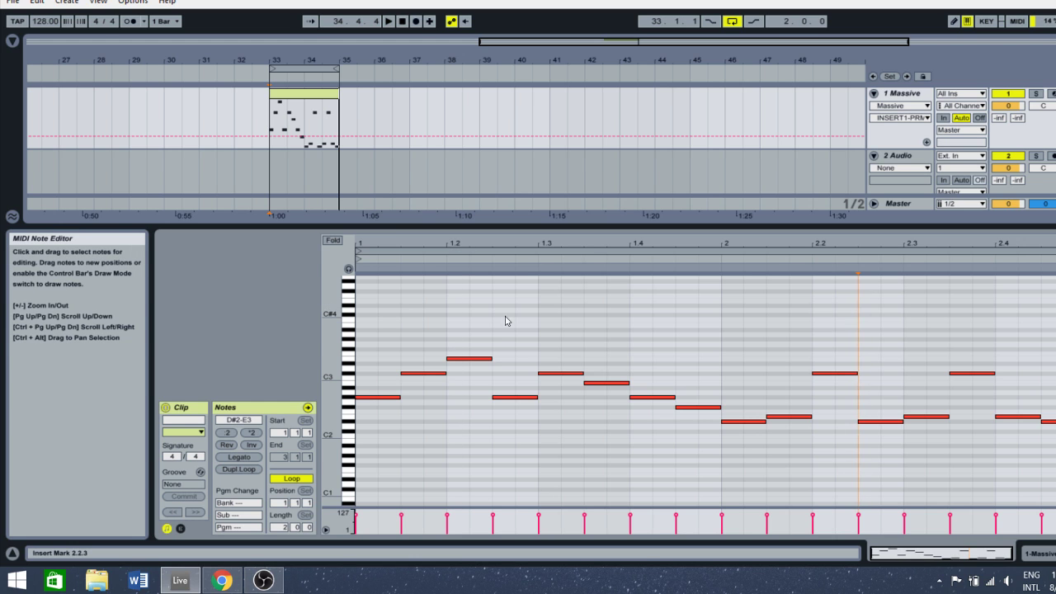
click(1035, 553)
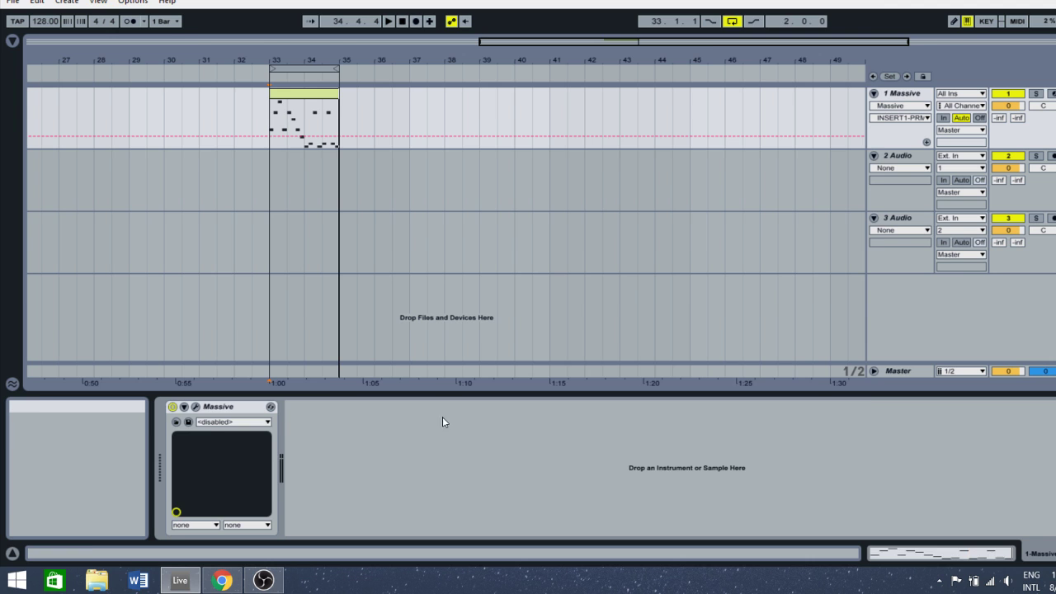
- Open the Massive window and confirm OSC1 uses the Squ-Swl wavetable and Noise is White
click(198, 414)
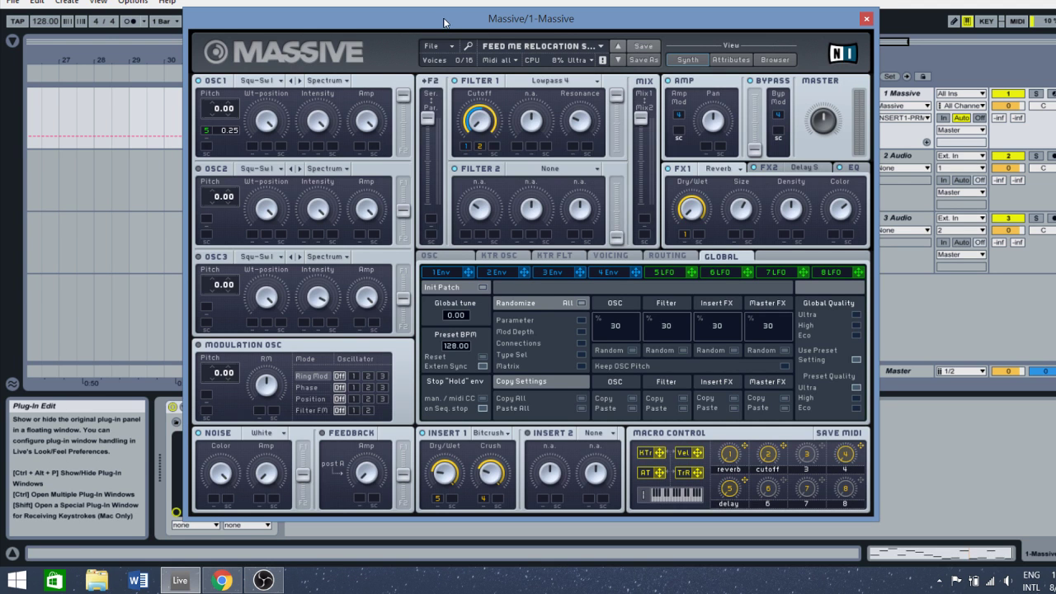
drag(429, 23, 427, 33)
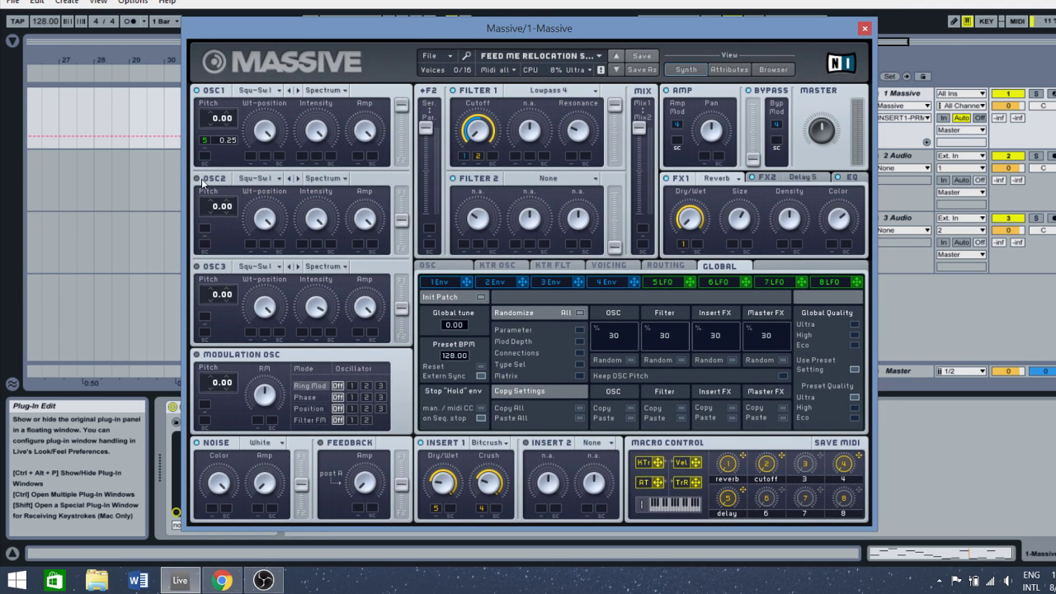
click(245, 88)
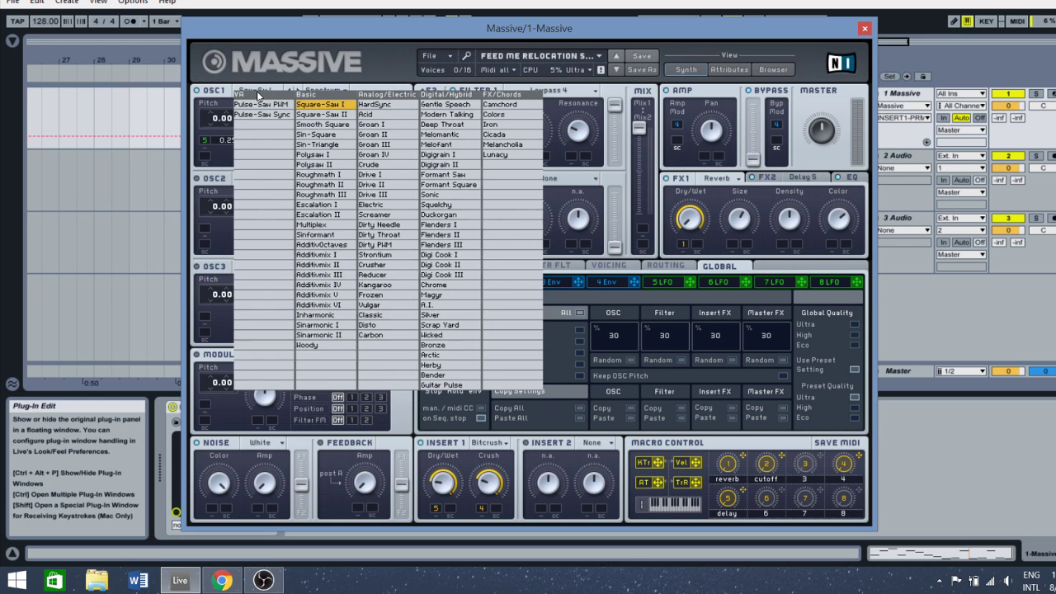
click(323, 106)
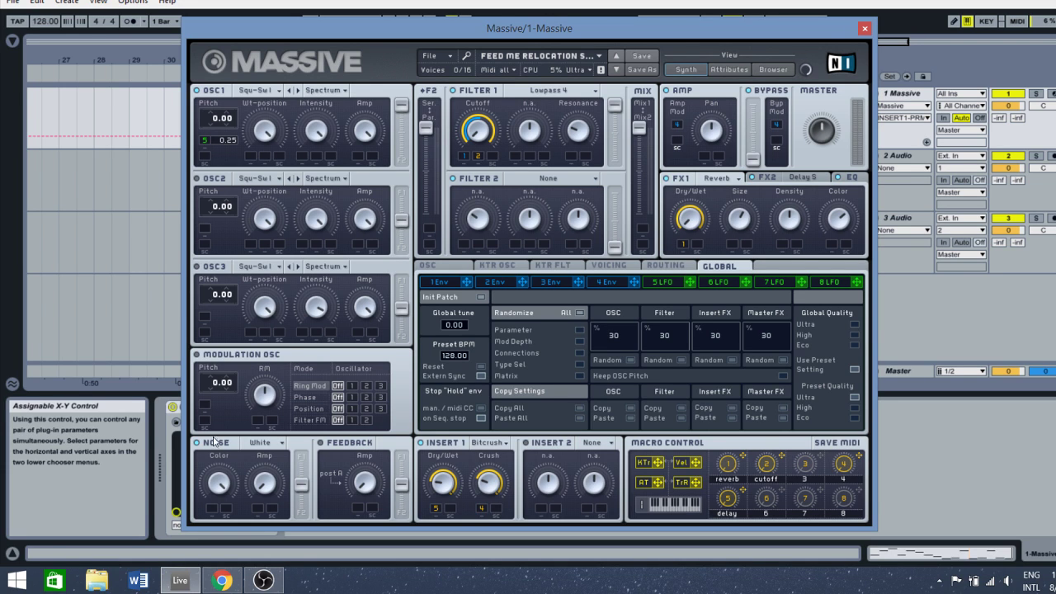
click(257, 443)
click(264, 422)
- Keep Insert 1 on Bitcrush and nudge the F2 Ser/Par filter blend fader
click(488, 443)
click(495, 470)
mouse_move(425, 130)
mouse_down()
mouse_move(425, 181)
mouse_move(426, 128)
mouse_up()
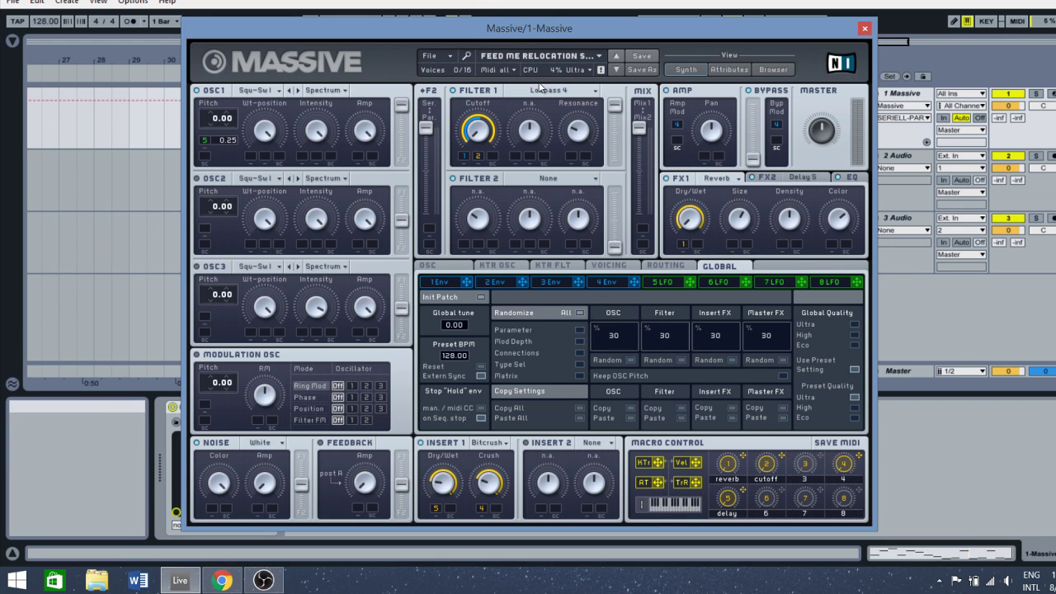
- Keep Filter 1 on Lowpass 4, lower its mix fader, and ease its Resonance down
click(544, 89)
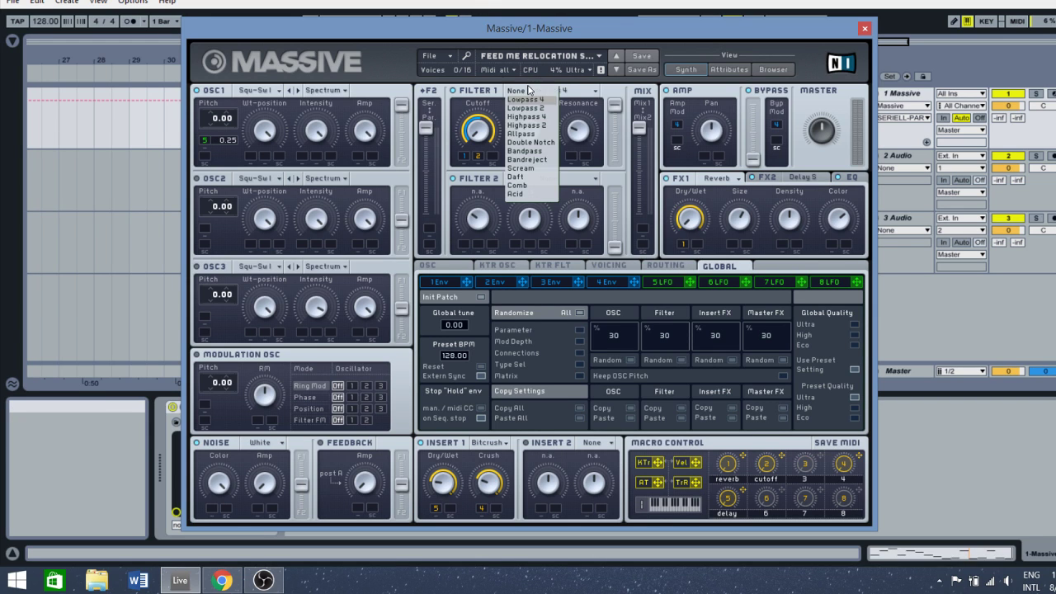
click(535, 101)
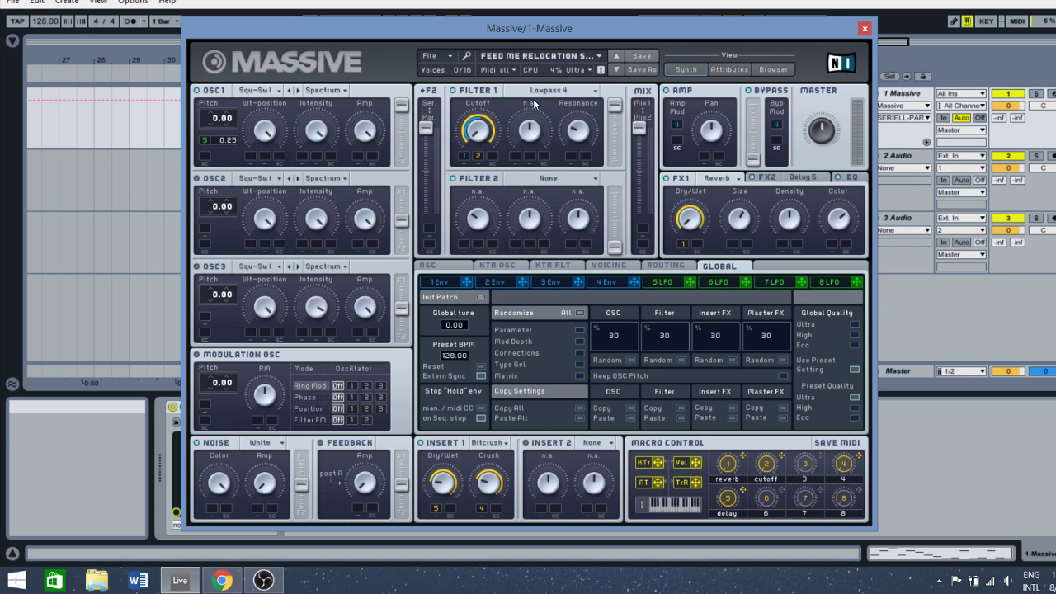
mouse_move(614, 106)
mouse_down()
mouse_move(612, 157)
mouse_move(612, 120)
mouse_up()
drag(577, 120, 580, 135)
- Show LFO 5 and toggle its Sync off and back on, keeping the 2/16 ratio
click(672, 285)
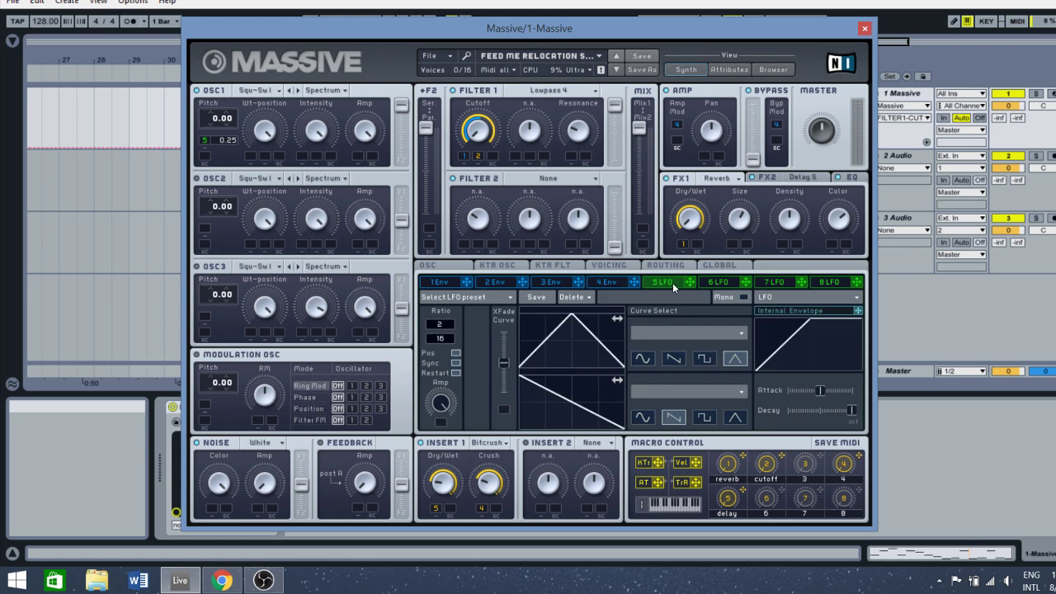
click(455, 363)
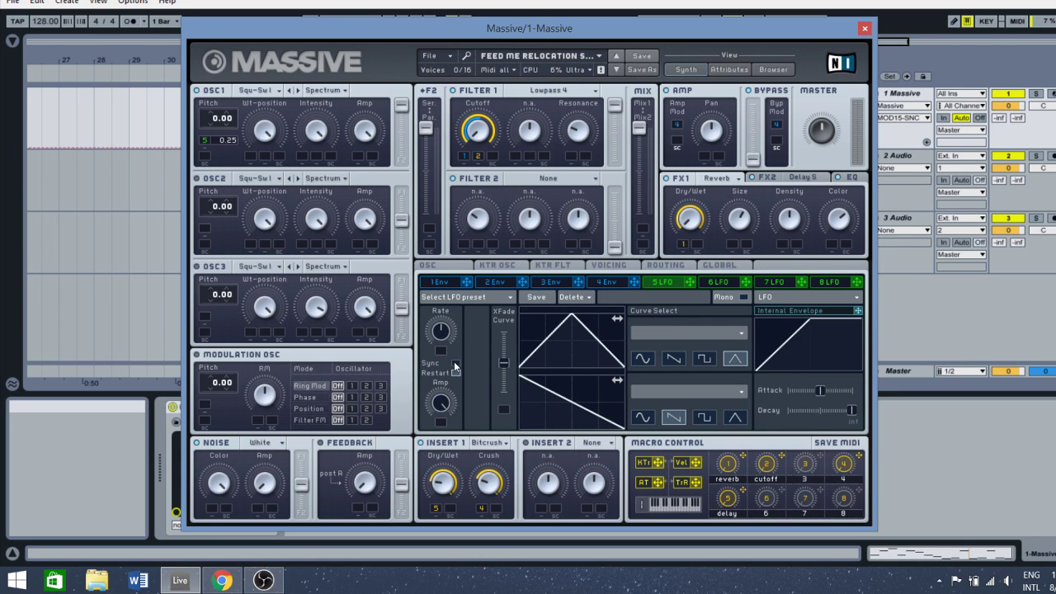
click(454, 365)
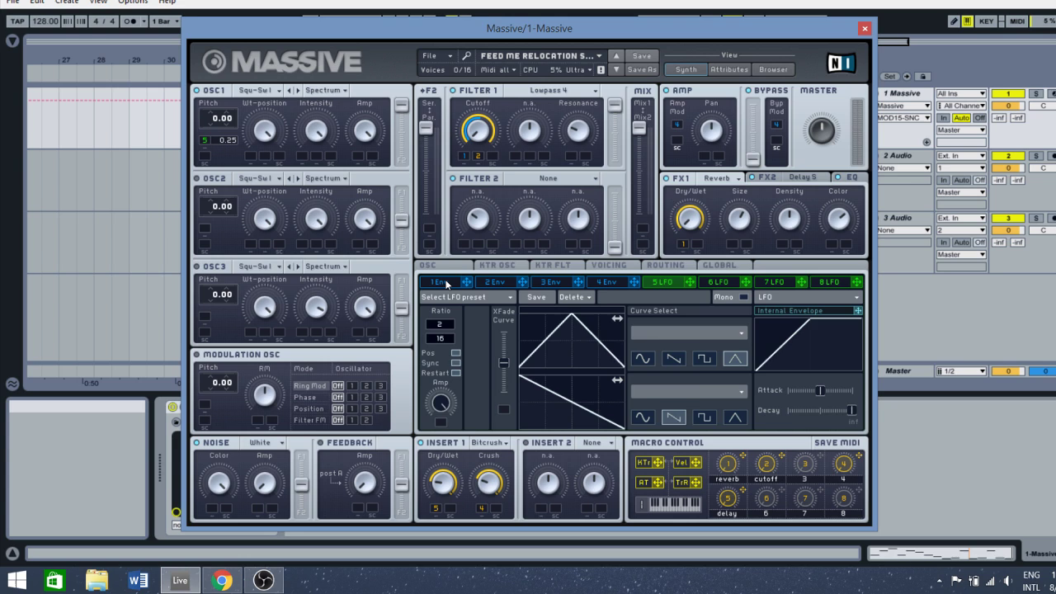
- View Envelope 1's settings, then switch to Envelope 4's curve and knobs
click(441, 282)
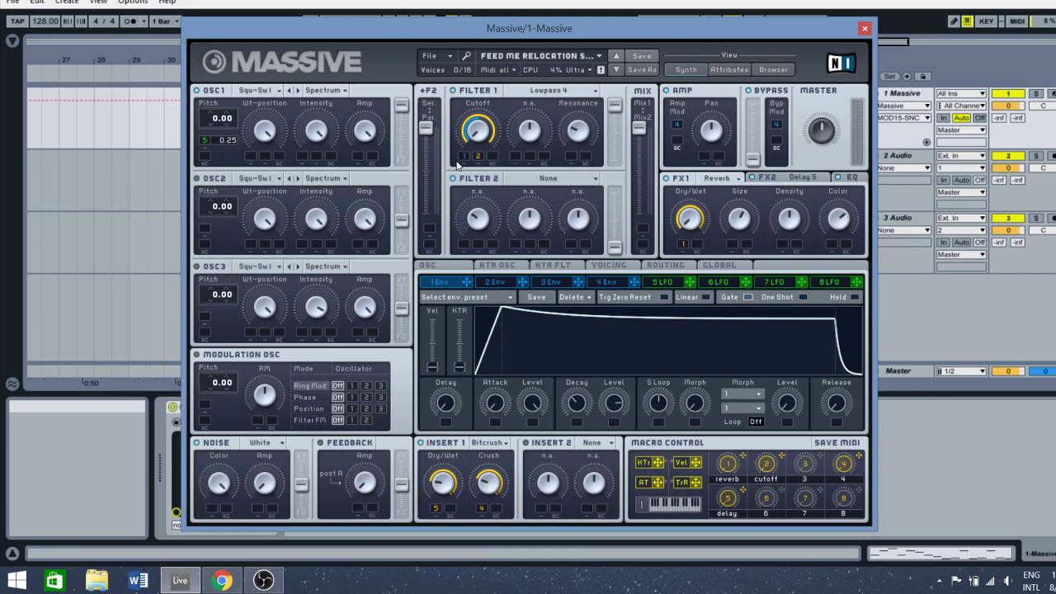
click(613, 284)
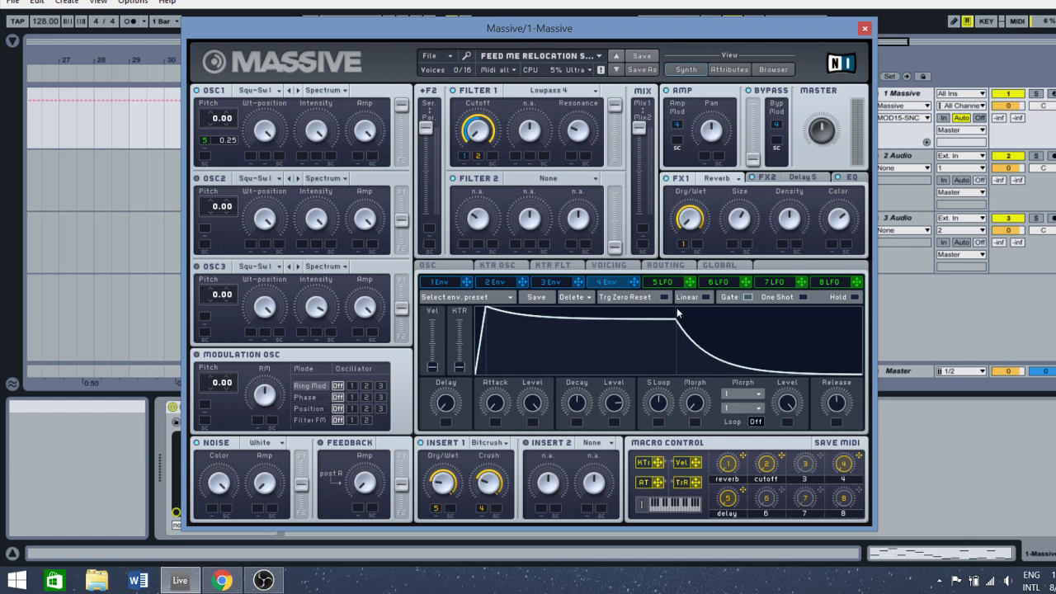
- Lower LFO 5's modulation amount on oscillator 1 from 0.25 to 0.24
click(612, 265)
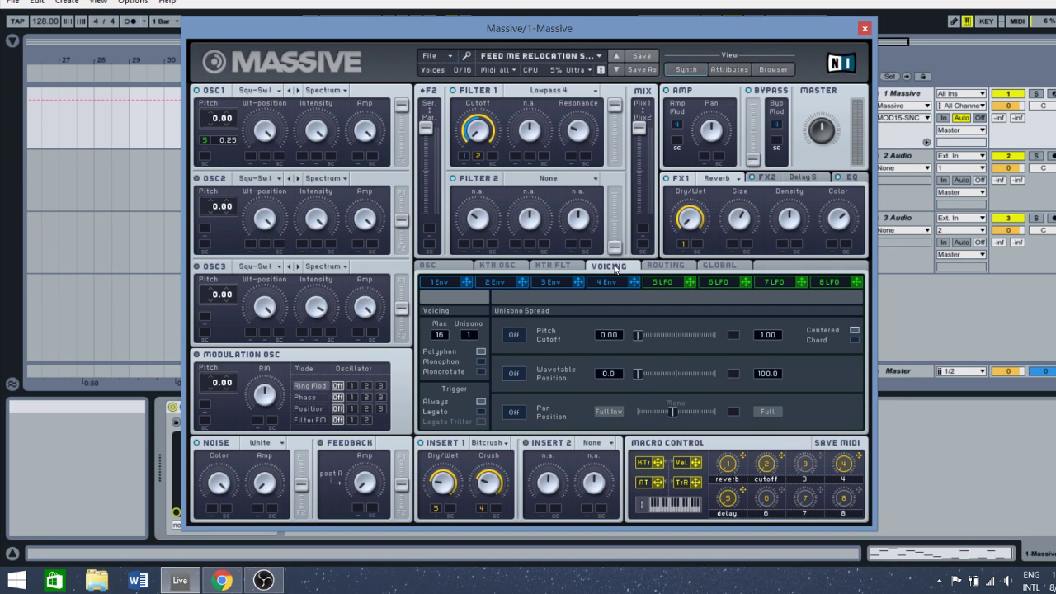
click(660, 282)
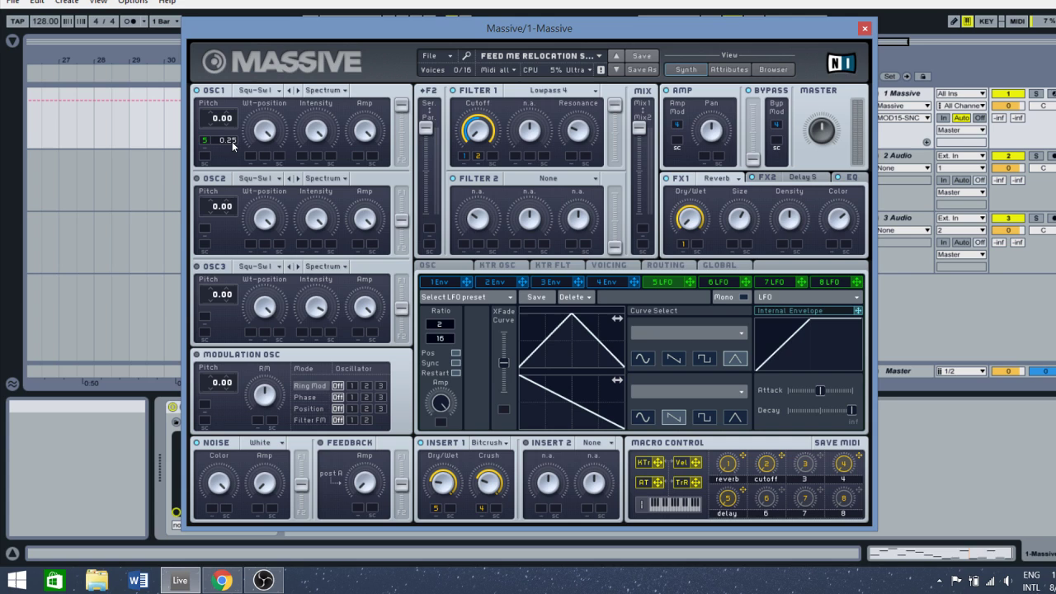
mouse_move(234, 142)
mouse_down()
mouse_move(236, 162)
mouse_move(238, 146)
mouse_up()
- Keep FX1 on Reverb, set FX2 to Delay Synced, and show the EQ page
click(713, 180)
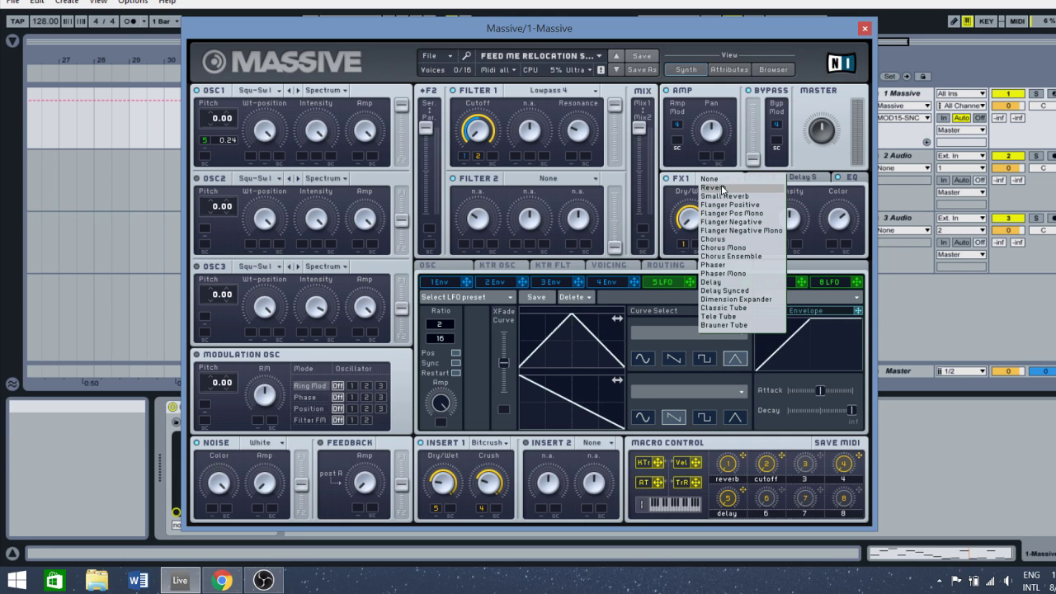
click(723, 189)
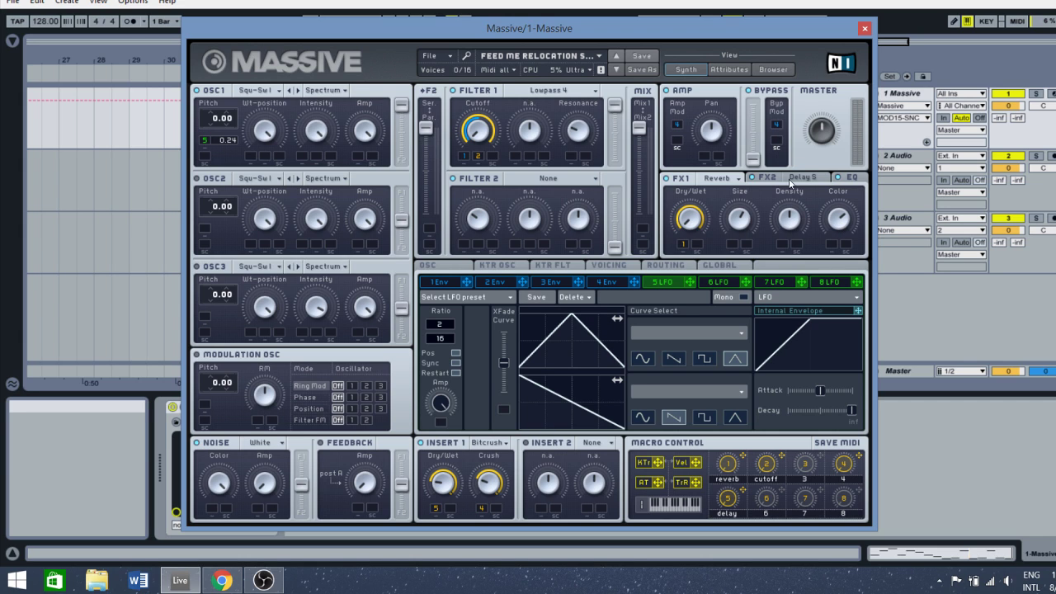
click(795, 180)
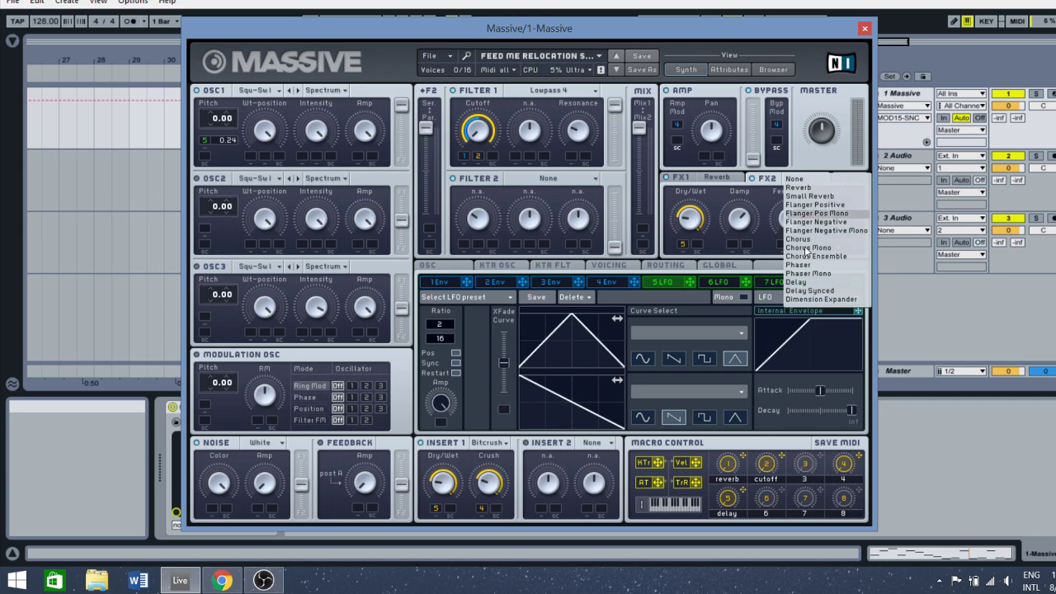
click(805, 291)
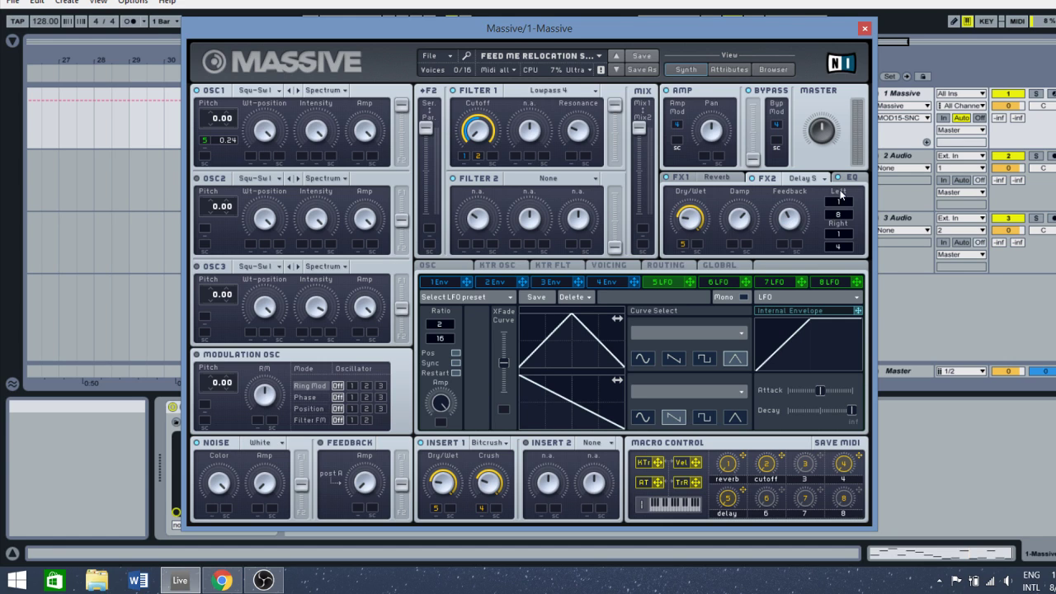
click(851, 179)
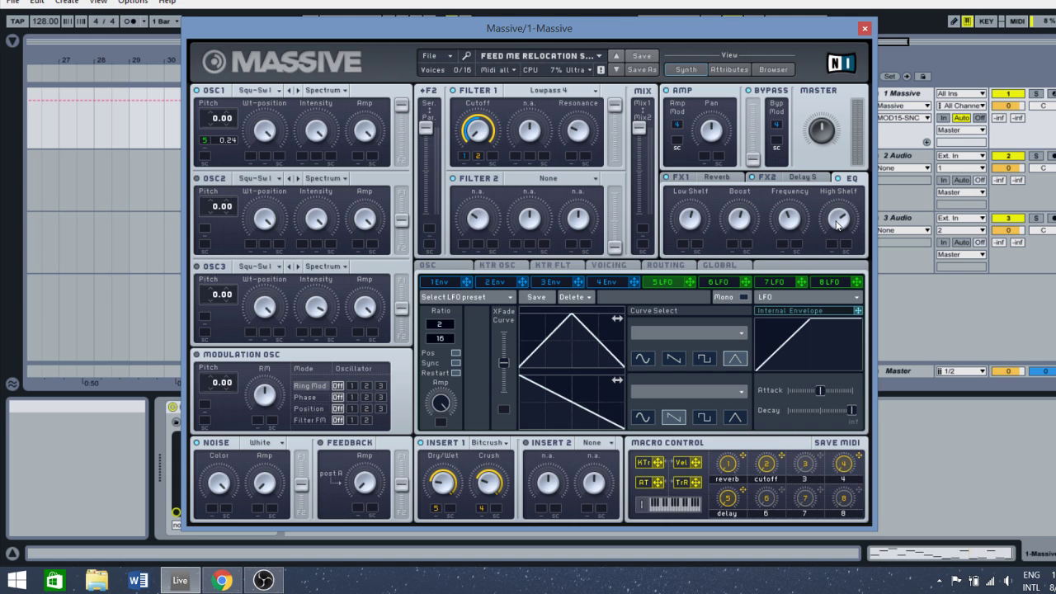
- Assign macro 1 to the reverb's dry/wet and turn it up while the clip plays
click(710, 178)
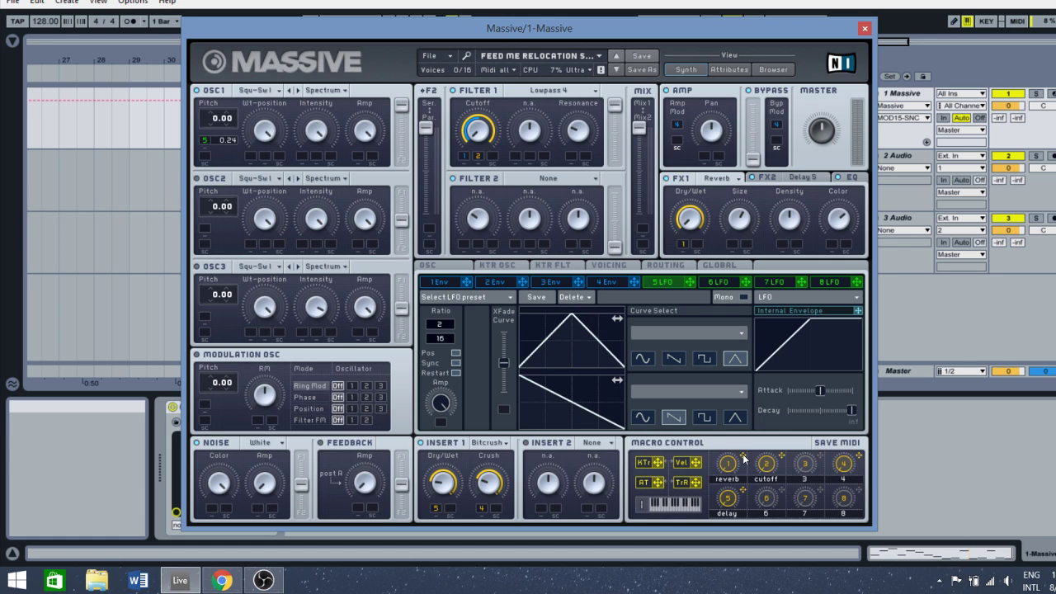
drag(744, 458, 684, 250)
drag(657, 42, 700, 104)
click(272, 117)
key(space)
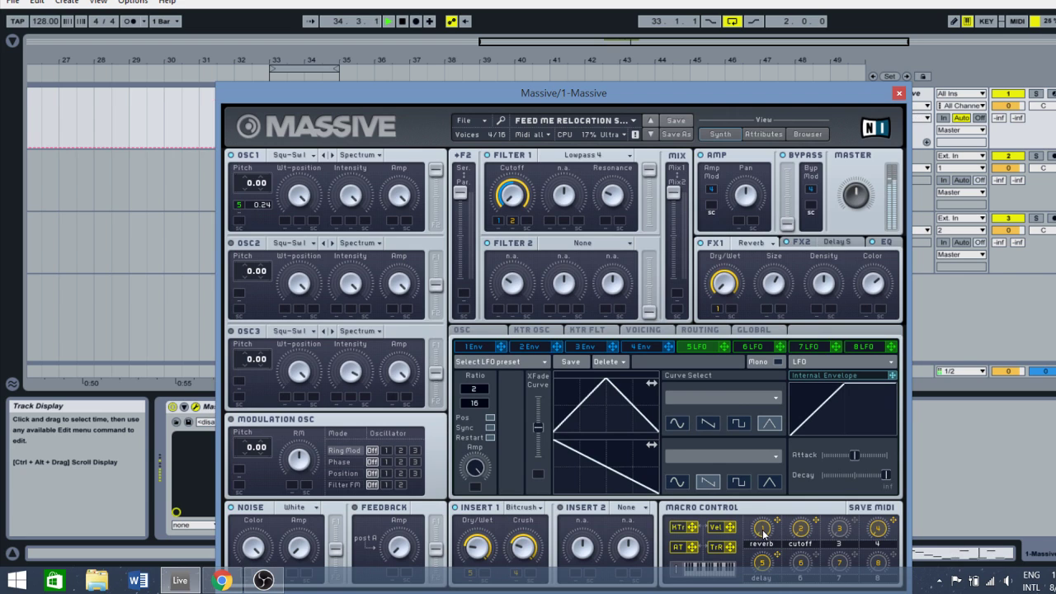
drag(756, 529, 757, 586)
key(space)
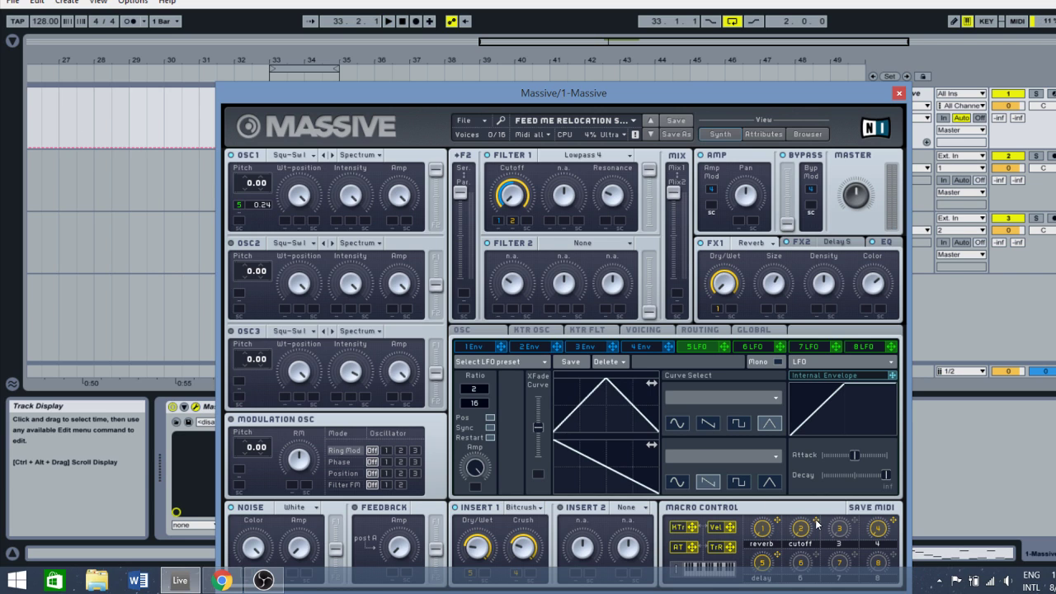
- Assign macro 2 to Filter 1 cutoff and raise it during playback
drag(816, 524, 512, 222)
click(269, 76)
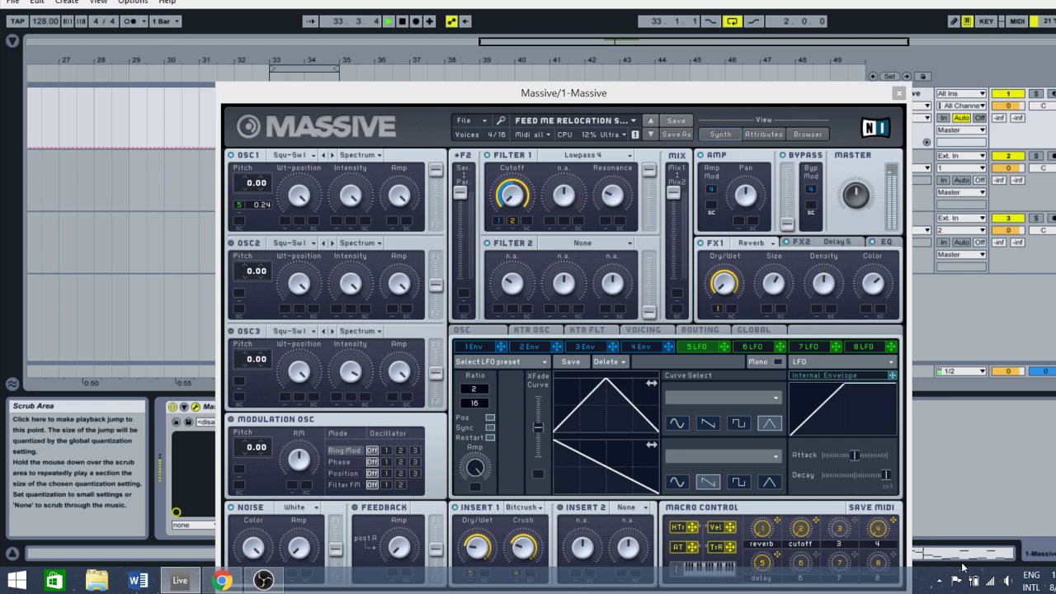
click(798, 529)
mouse_move(799, 529)
mouse_down()
mouse_move(776, 460)
mouse_move(794, 525)
mouse_up()
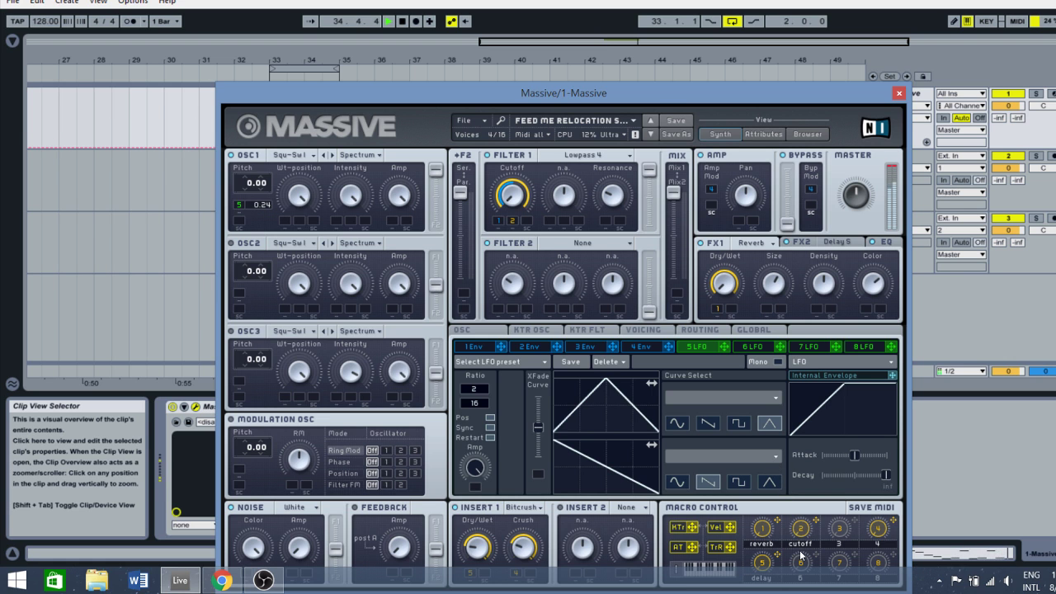
drag(650, 91, 640, 28)
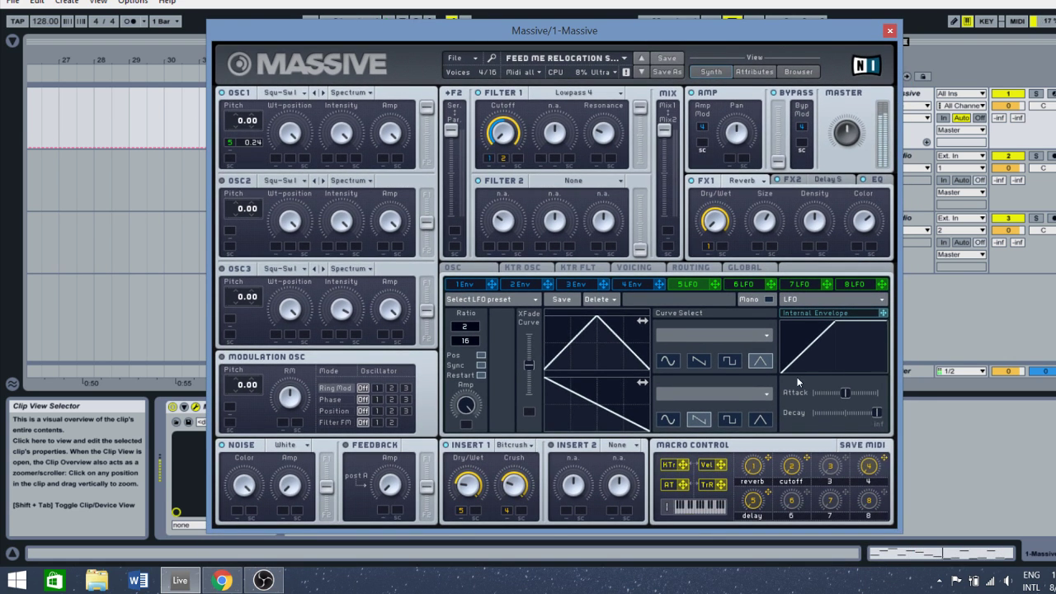
- Turn up macro 4's bitcrush, and assign macro 5 to Insert 1 and the Delay Synced dry/wet
right_click(507, 512)
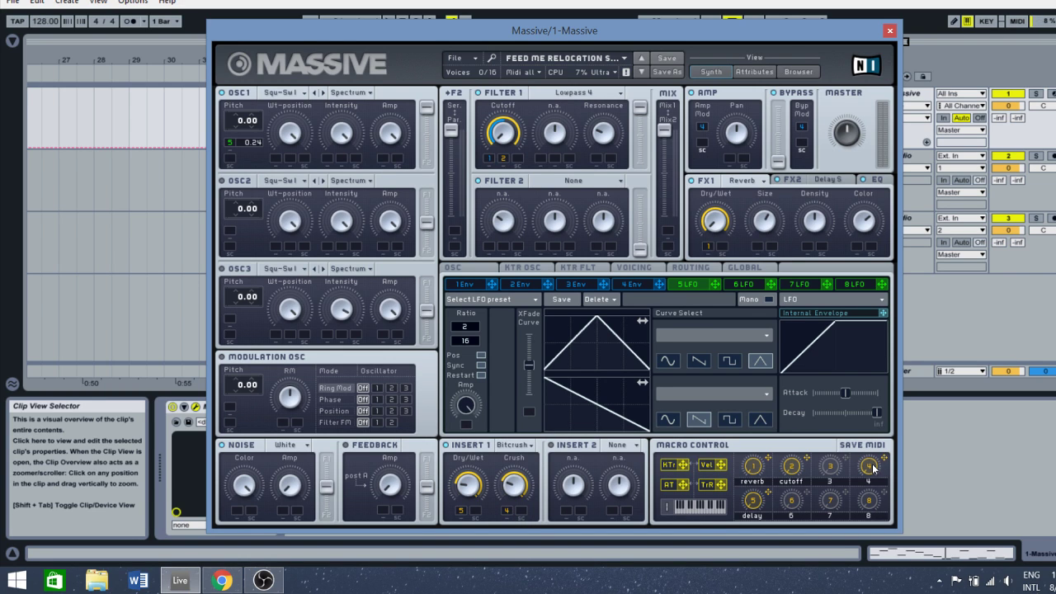
drag(873, 467, 841, 454)
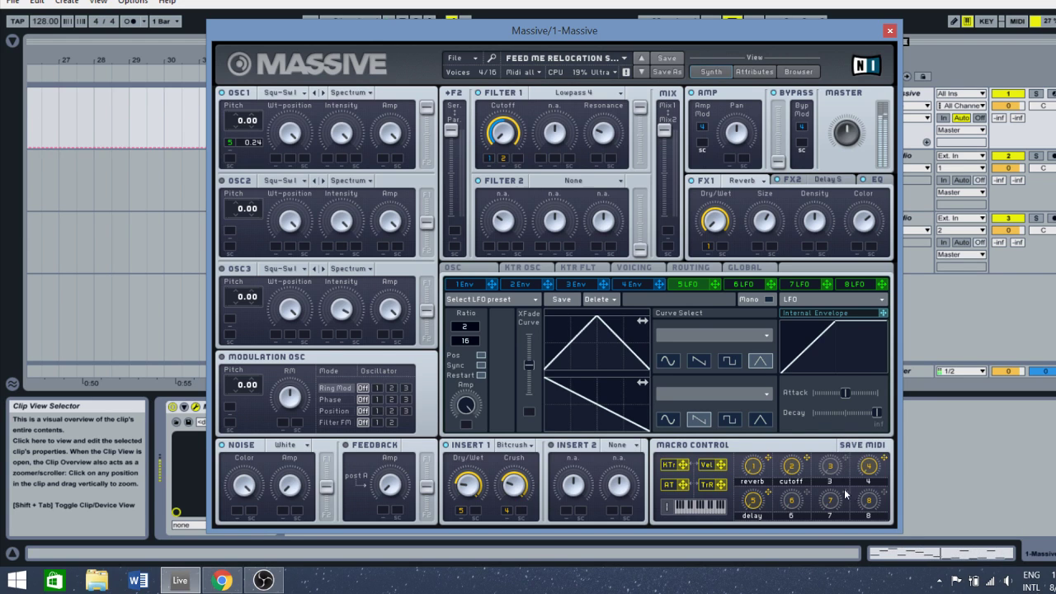
drag(769, 493, 466, 515)
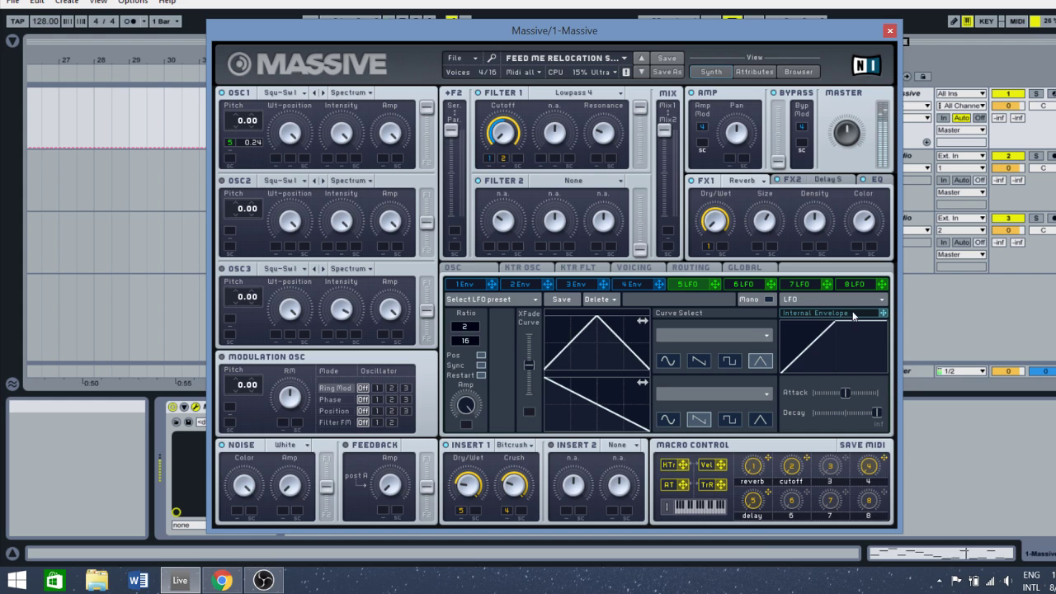
click(805, 179)
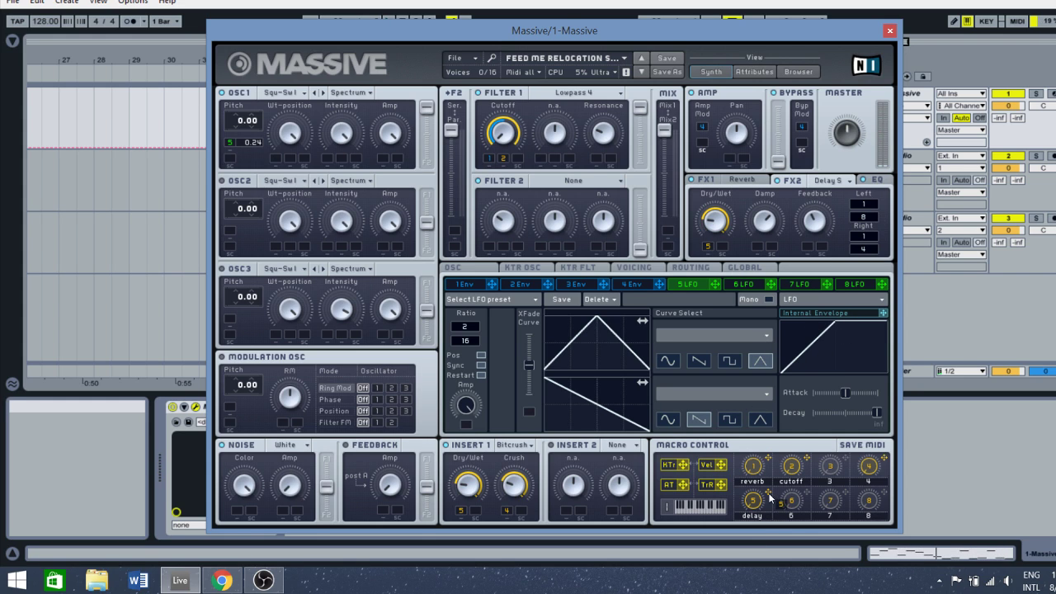
drag(769, 495, 710, 251)
click(875, 180)
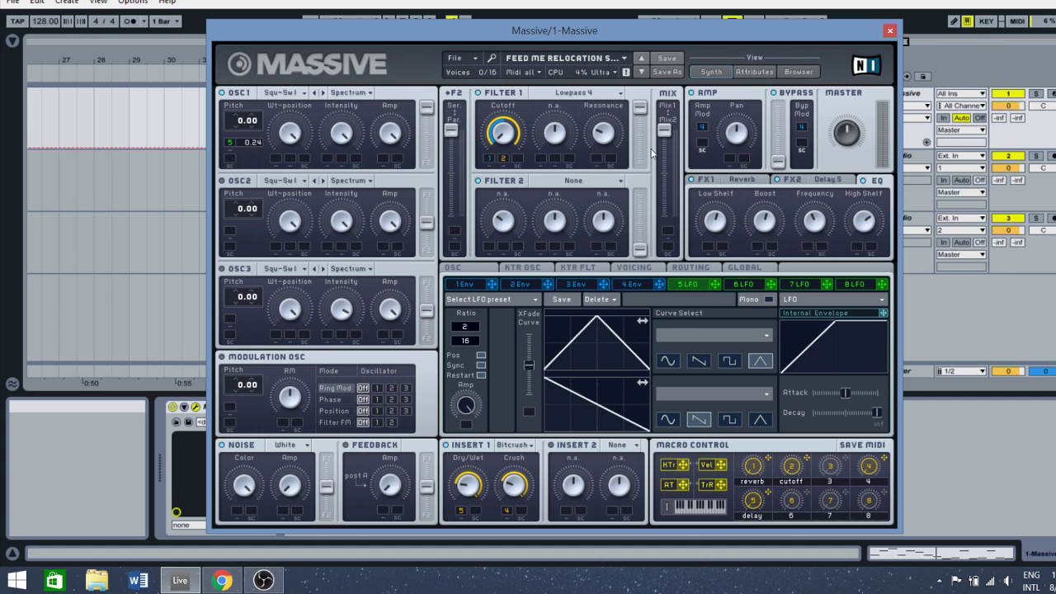
click(889, 30)
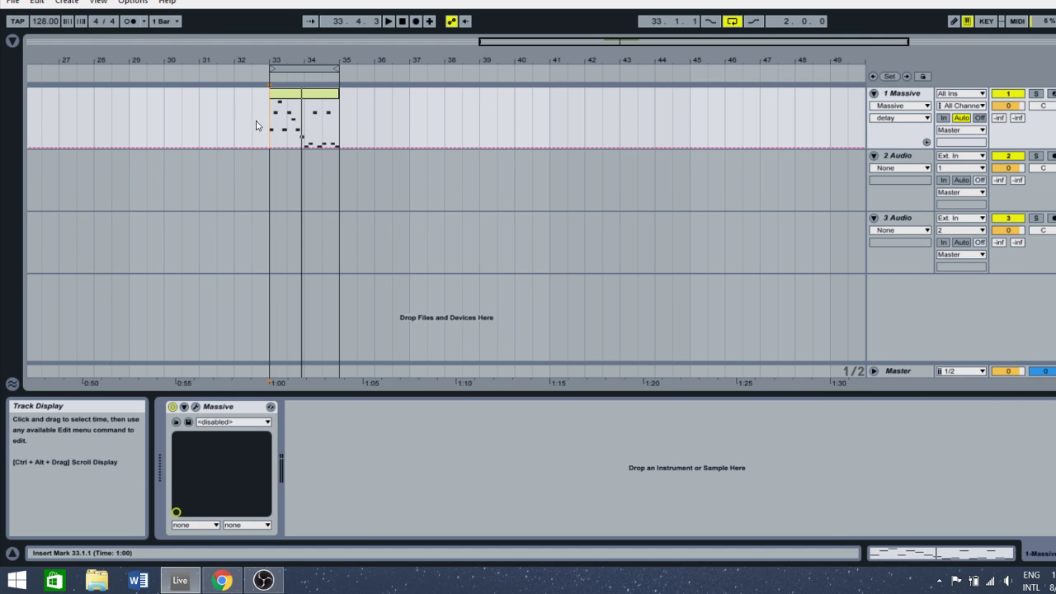